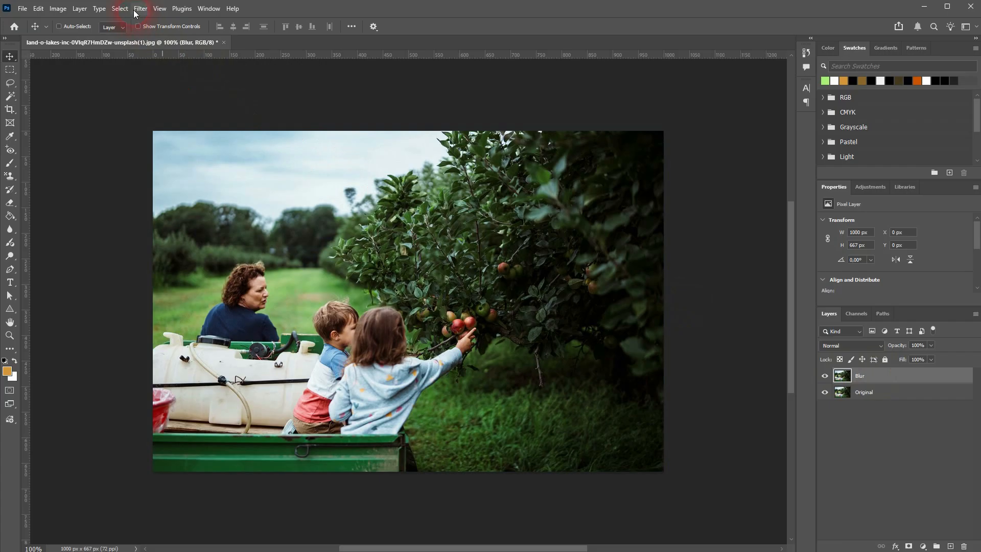
Start a Lens Blur on the Blur layer and compare the photo with the preview off and on, keeping Faster quality
{"action": "left_click", "coordinate": [136, 12]}
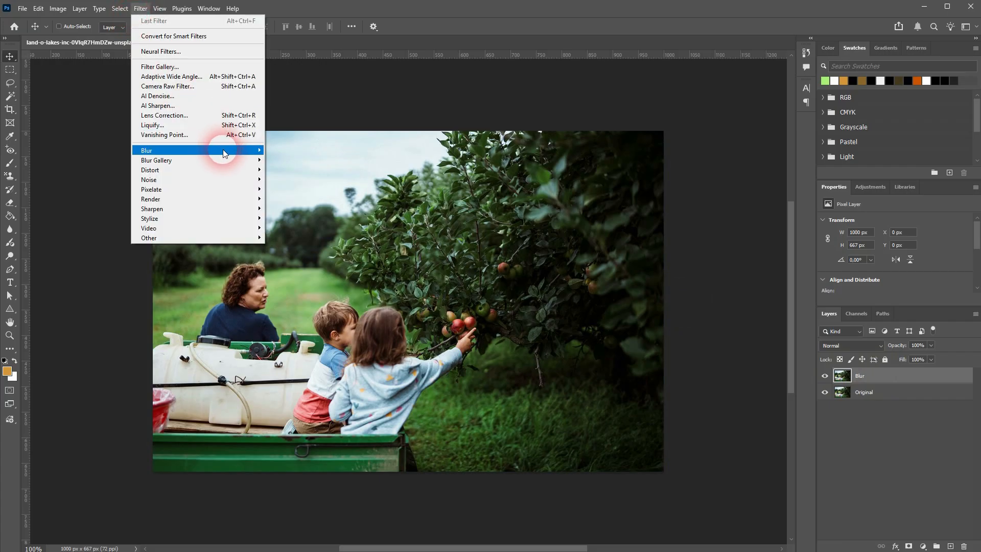
{"action": "mouse_move", "coordinate": [221, 151]}
{"action": "left_click", "coordinate": [301, 199]}
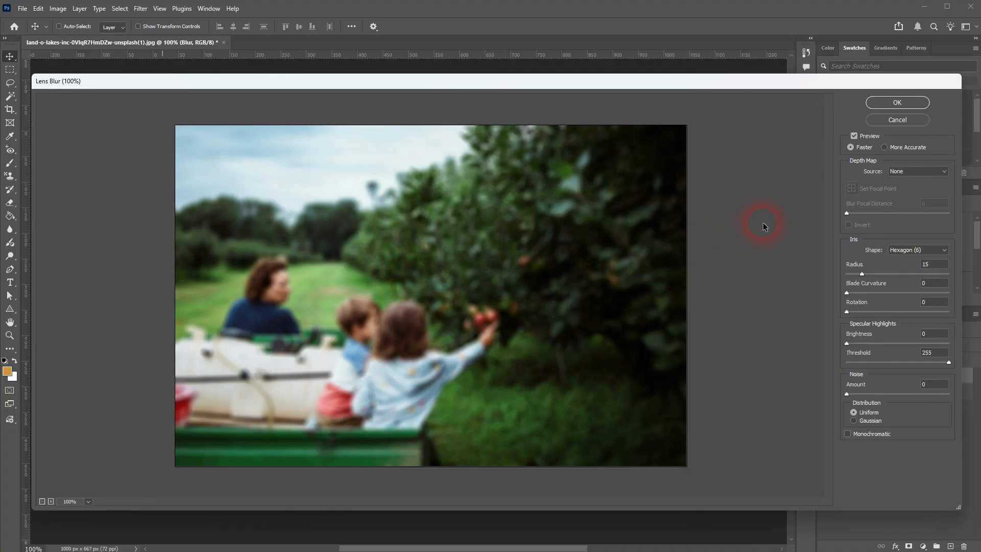
{"action": "left_click", "coordinate": [854, 136]}
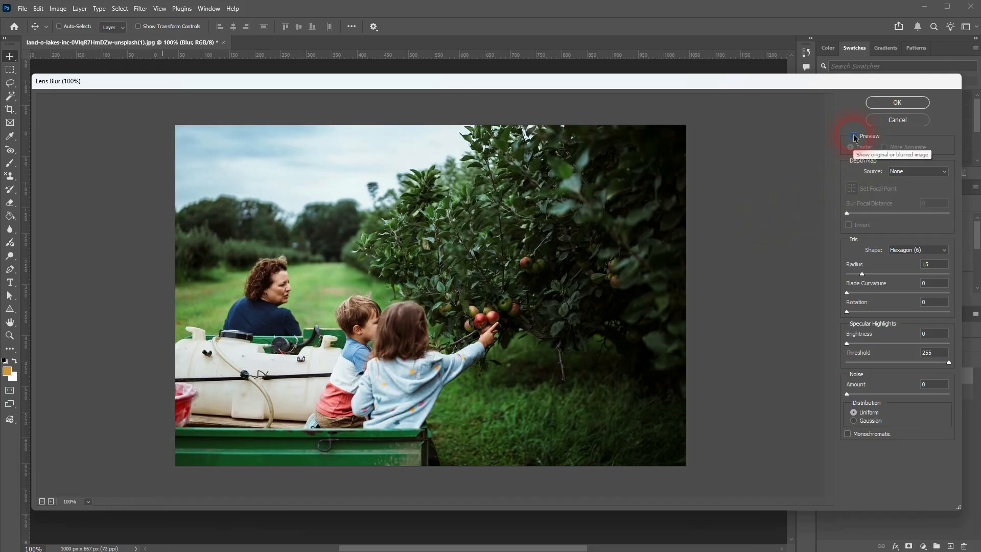
{"action": "left_click", "coordinate": [853, 135]}
{"action": "left_click", "coordinate": [914, 149]}
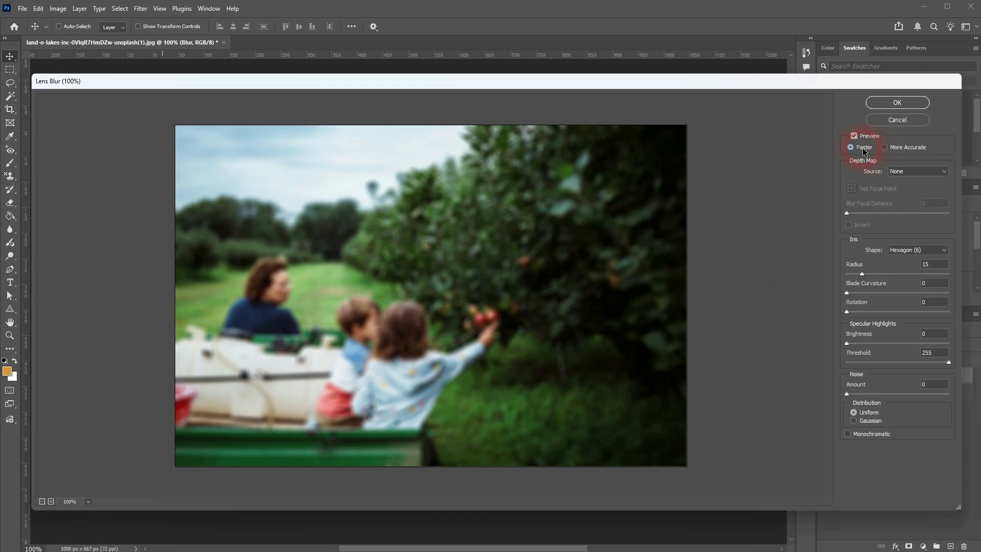
Try Transparency and Layer Mask as the depth map source and return the source to None
{"action": "left_click", "coordinate": [927, 171]}
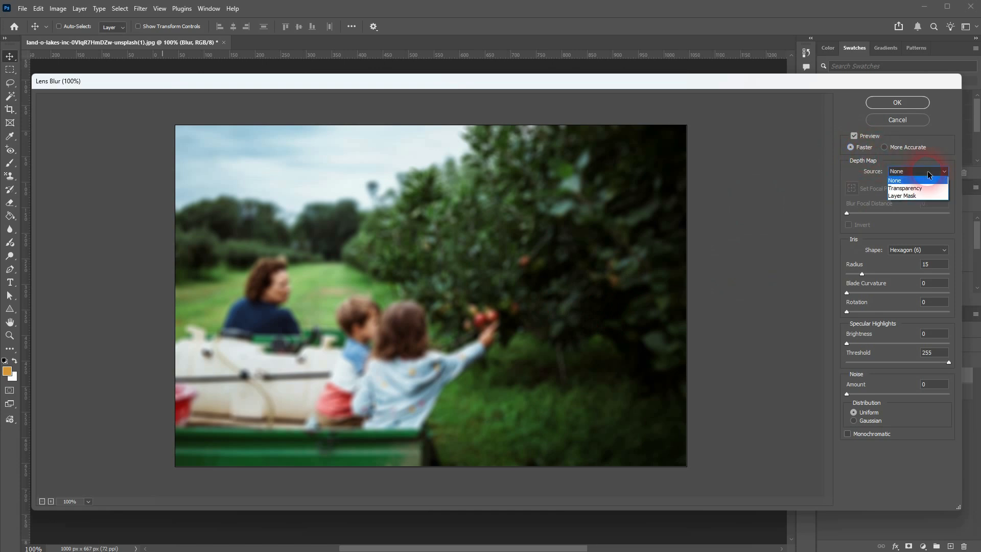
{"action": "left_click", "coordinate": [924, 189]}
{"action": "left_click", "coordinate": [918, 173]}
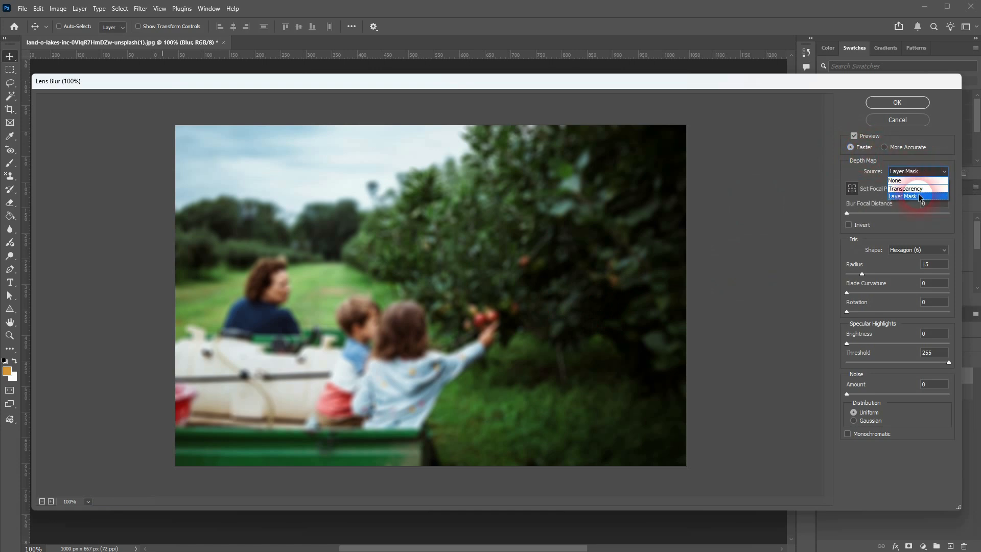
{"action": "left_click", "coordinate": [918, 196]}
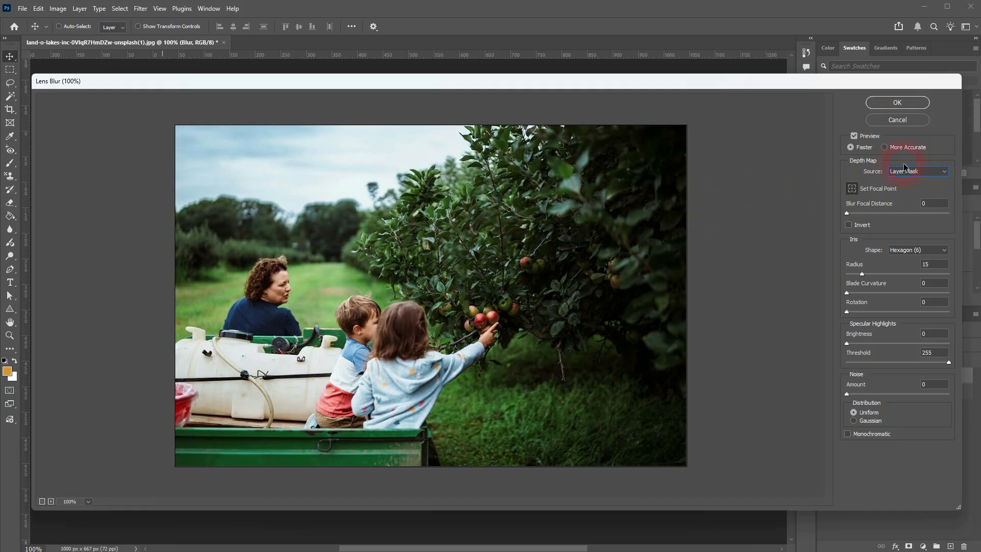
{"action": "left_click", "coordinate": [925, 172]}
{"action": "left_click", "coordinate": [924, 180]}
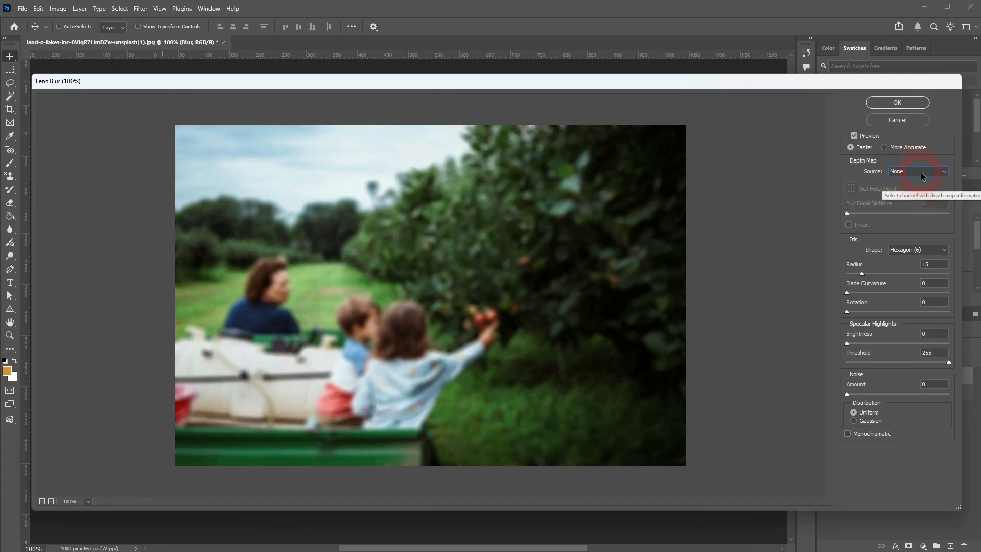
{"action": "left_click", "coordinate": [920, 172]}
{"action": "left_click", "coordinate": [921, 195]}
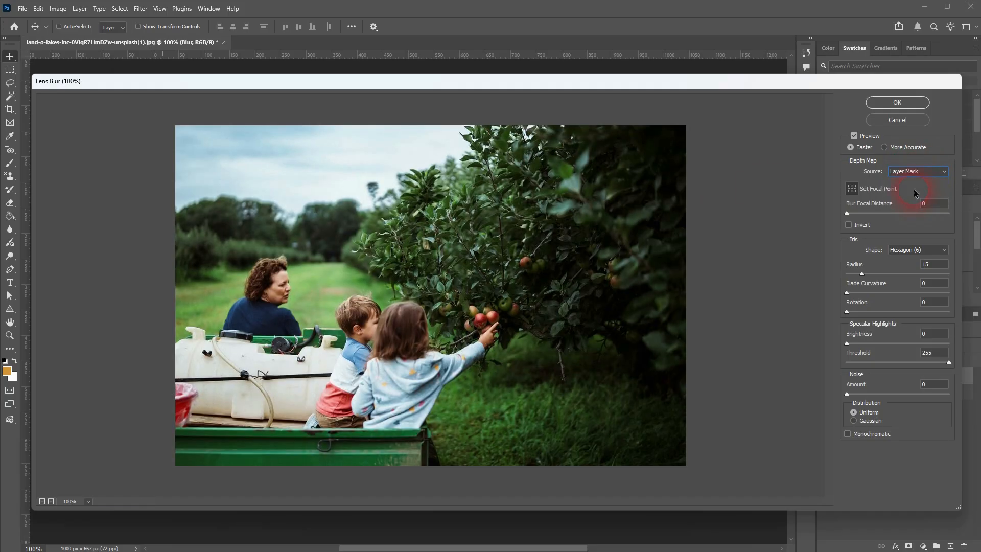
{"action": "left_click", "coordinate": [923, 172]}
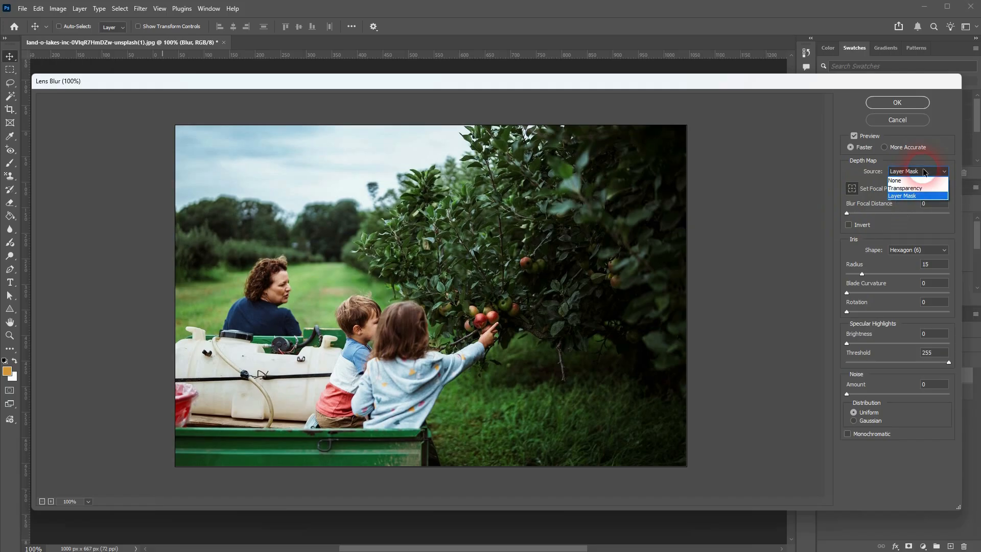
{"action": "left_click", "coordinate": [921, 182]}
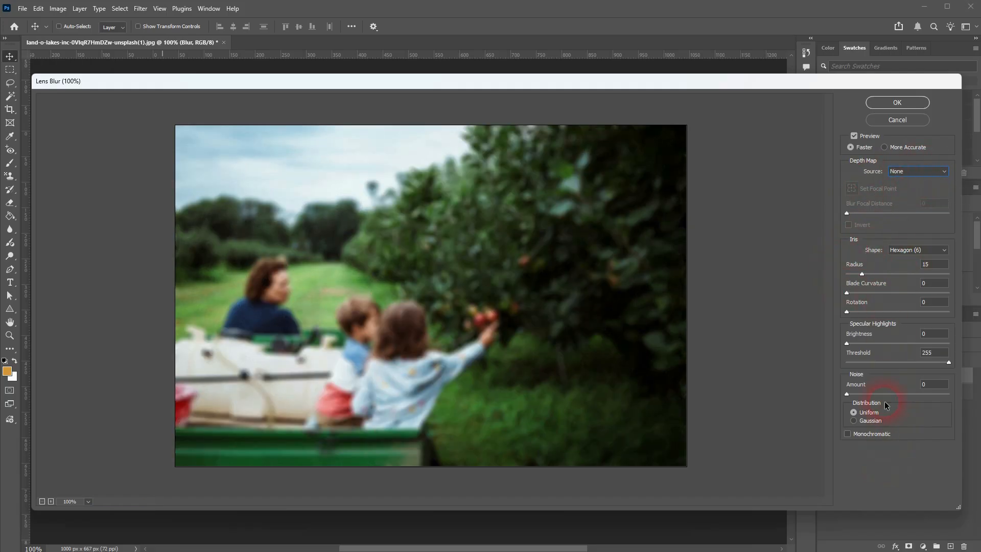
Try Gaussian distribution, monochromatic noise and a noise amount of 37, and restore the Uniform, non-monochromatic setting with amount 0
{"action": "left_click", "coordinate": [871, 419]}
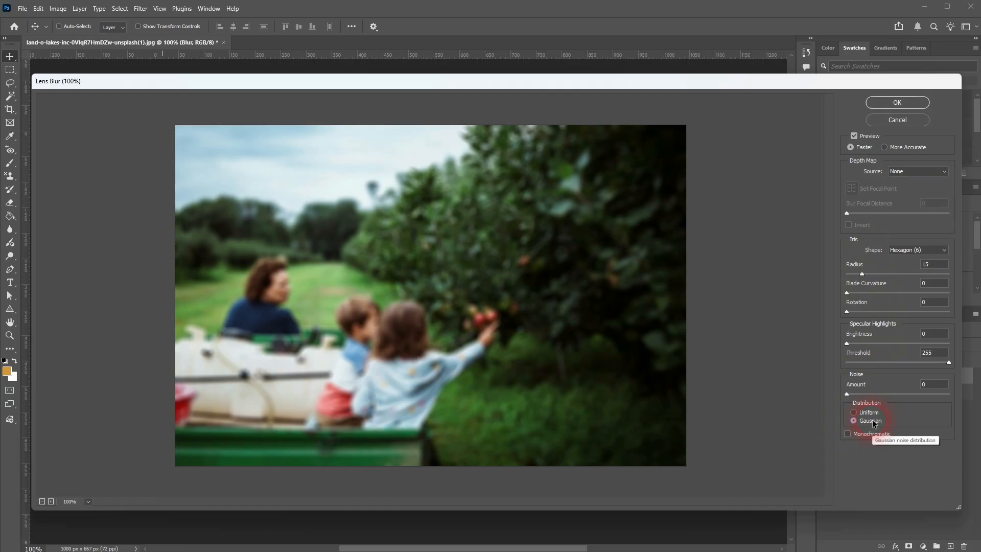
{"action": "left_click", "coordinate": [868, 412]}
{"action": "left_click", "coordinate": [871, 434]}
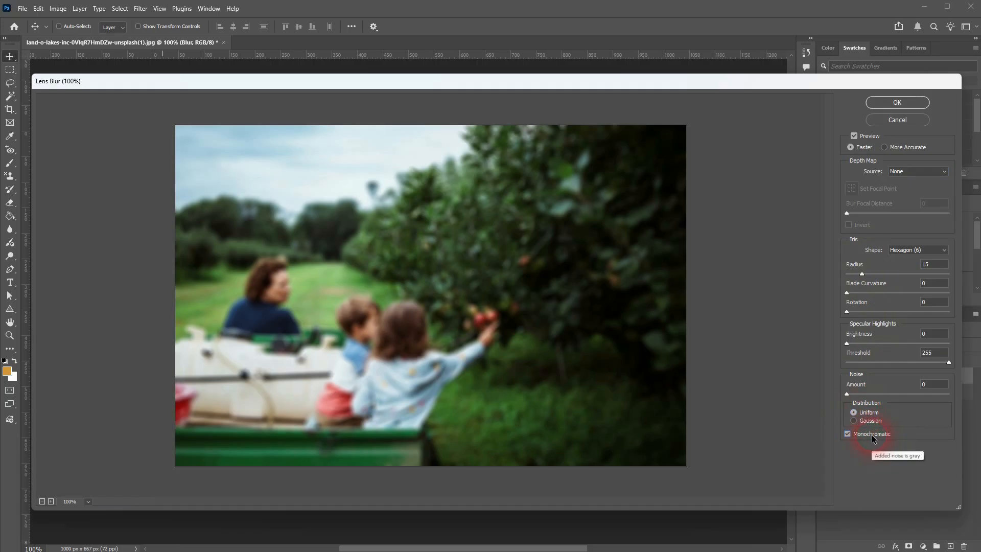
{"action": "left_click", "coordinate": [872, 434]}
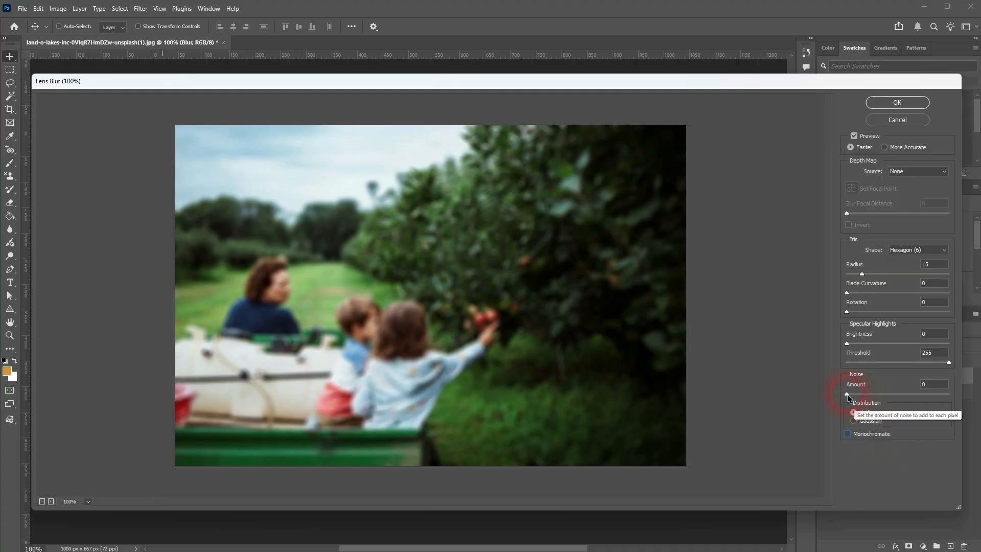
{"action": "left_click_drag", "start_coordinate": [846, 394], "coordinate": [884, 394]}
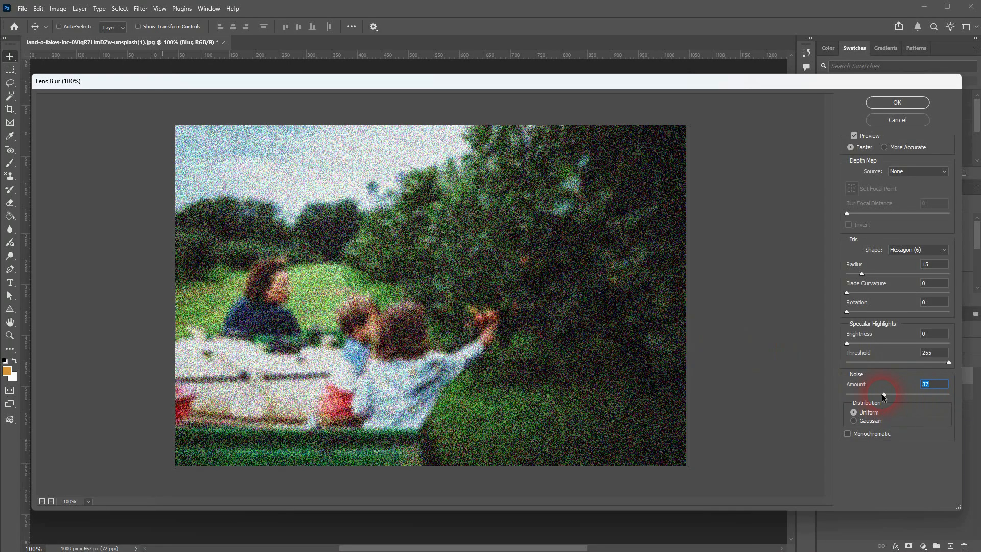
{"action": "left_click_drag", "start_coordinate": [882, 393], "coordinate": [843, 399]}
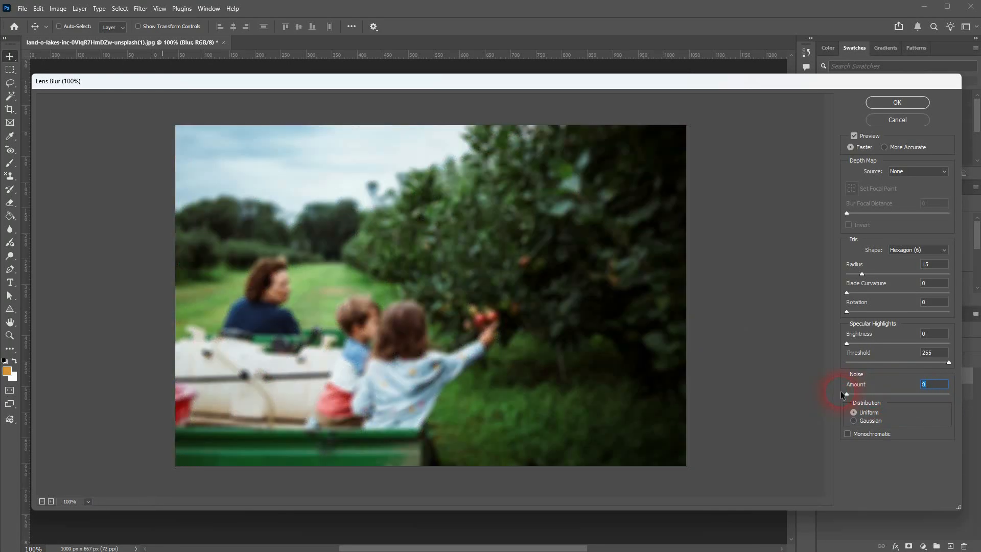
Try specular highlights with brightness 55 and threshold 97, and restore brightness 0 and threshold 255
{"action": "left_click_drag", "start_coordinate": [847, 344], "coordinate": [755, 357]}
{"action": "mouse_move", "coordinate": [902, 361]}
{"action": "left_mouse_down"}
{"action": "mouse_move", "coordinate": [887, 362]}
{"action": "mouse_move", "coordinate": [893, 345]}
{"action": "mouse_move", "coordinate": [905, 346]}
{"action": "left_mouse_up"}
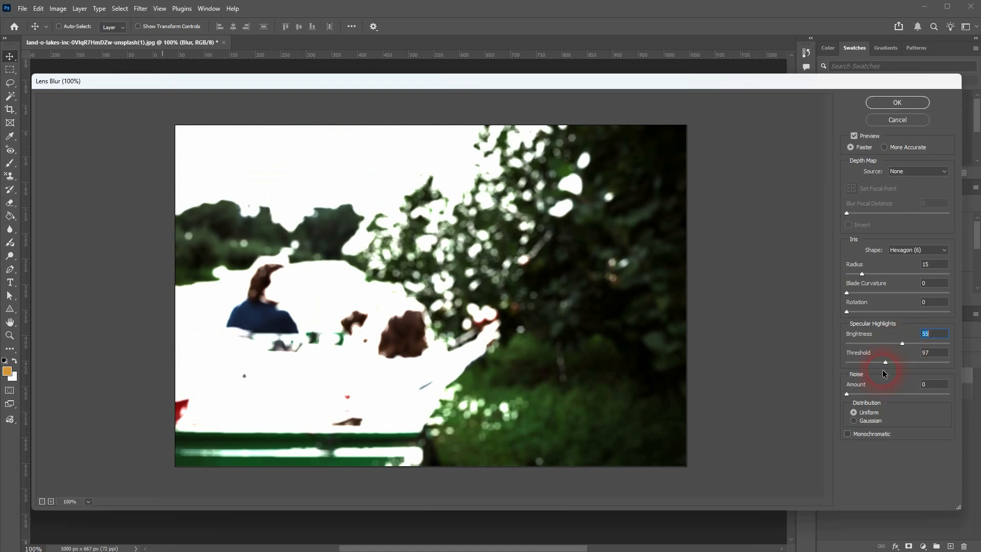
{"action": "key", "text": "Down"}
{"action": "left_click_drag", "start_coordinate": [890, 345], "coordinate": [820, 342]}
{"action": "left_click_drag", "start_coordinate": [887, 364], "coordinate": [979, 371]}
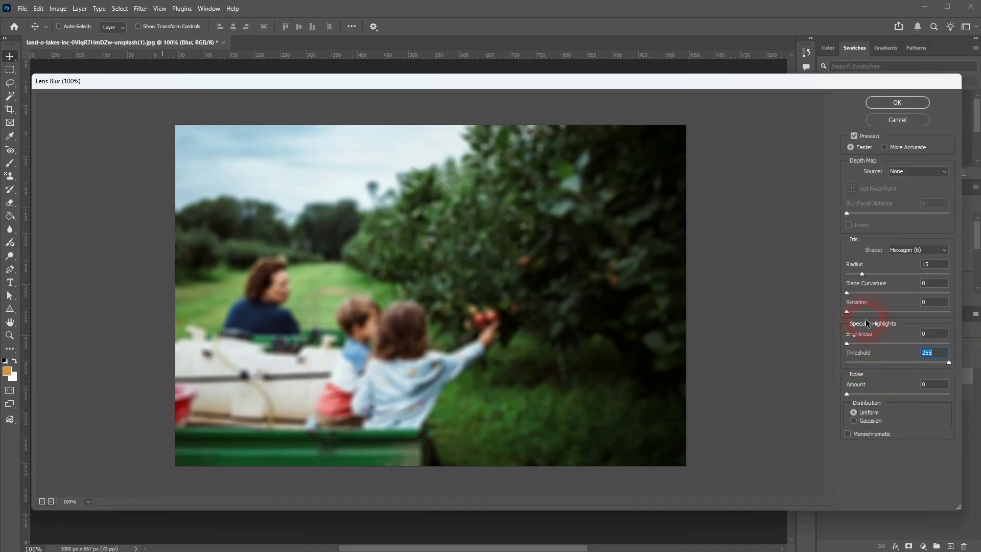
Raise the iris radius to 100 and compare the Triangle (3) and Octagon (8) shapes, returning to Hexagon (6)
{"action": "left_click", "coordinate": [915, 250]}
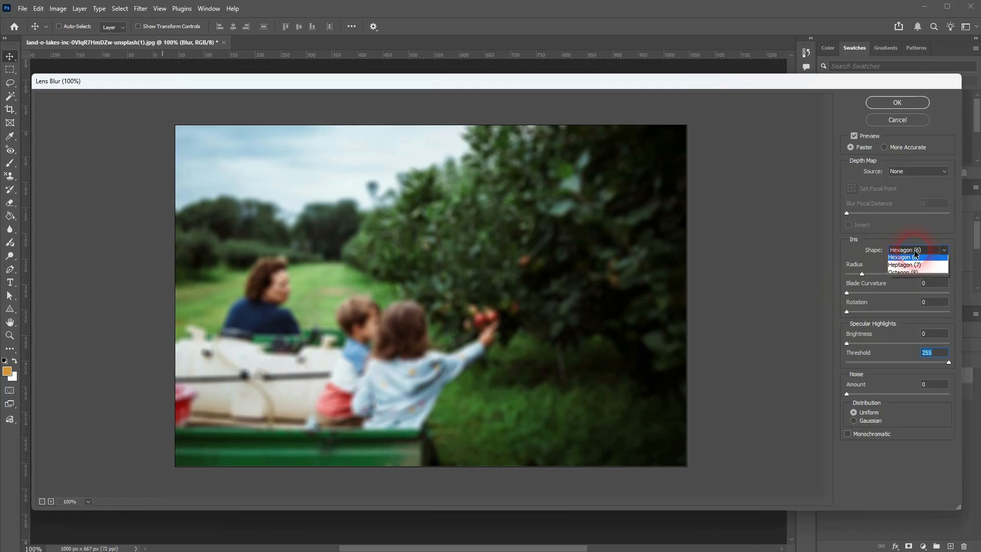
{"action": "left_click", "coordinate": [912, 250]}
{"action": "left_click", "coordinate": [863, 274]}
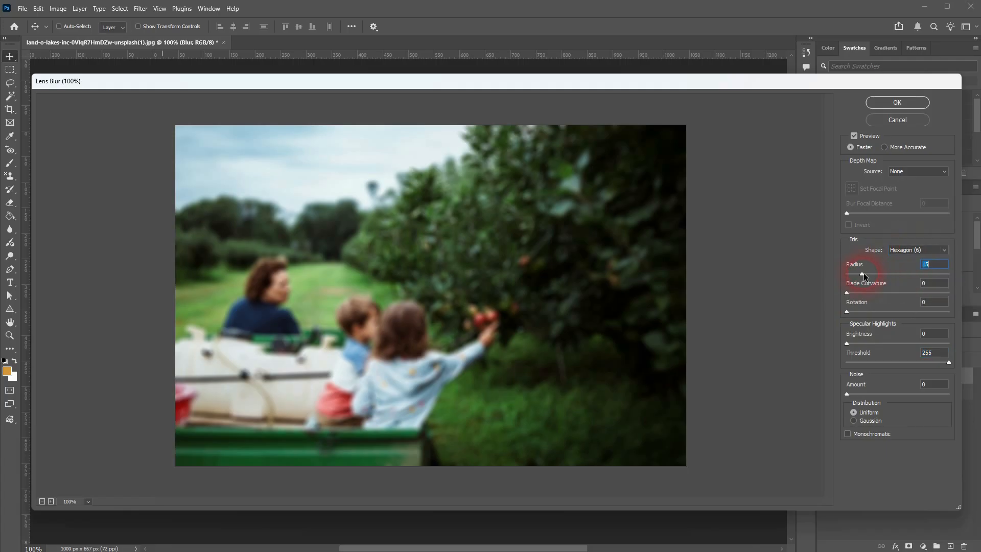
{"action": "left_click_drag", "start_coordinate": [863, 276], "coordinate": [952, 278]}
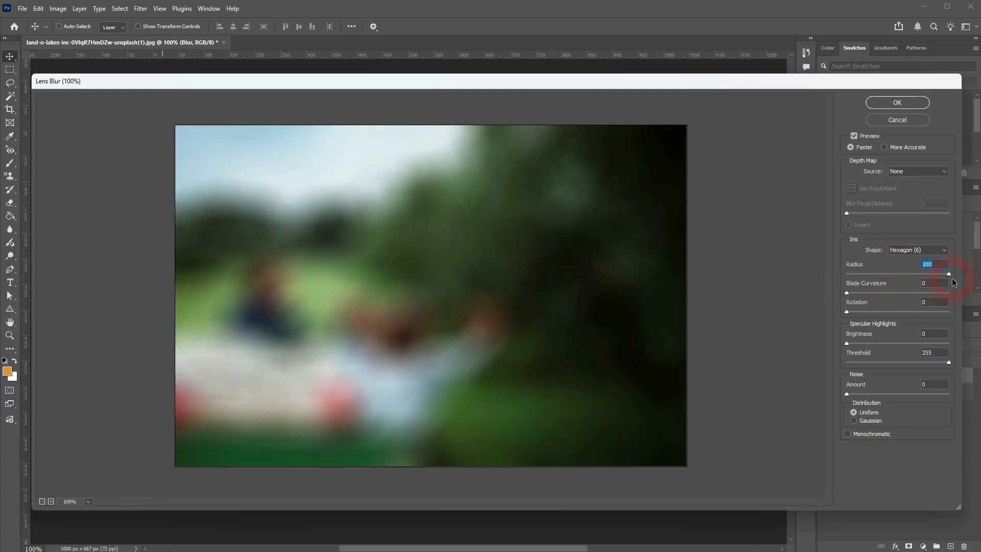
{"action": "left_click", "coordinate": [901, 251]}
{"action": "left_click", "coordinate": [903, 259]}
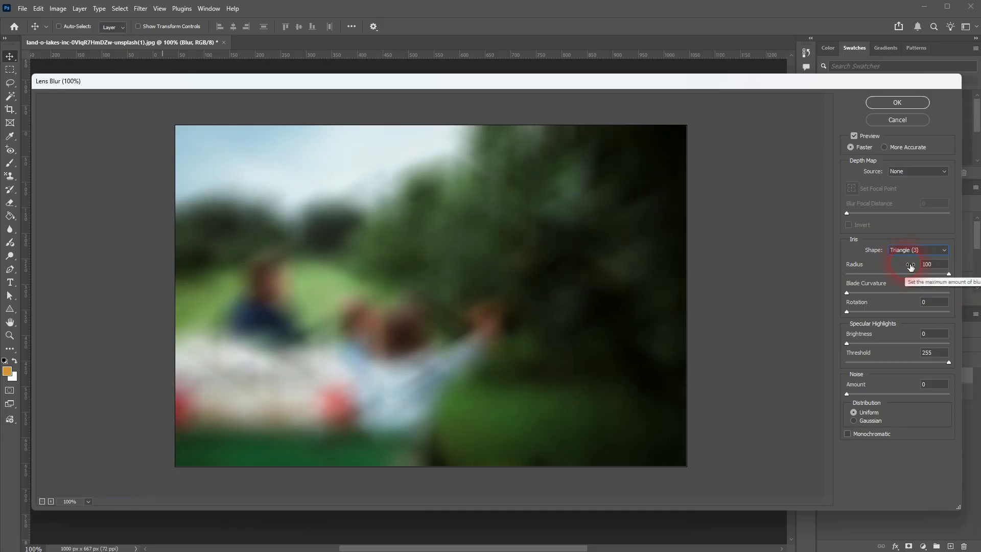
{"action": "left_click", "coordinate": [929, 251]}
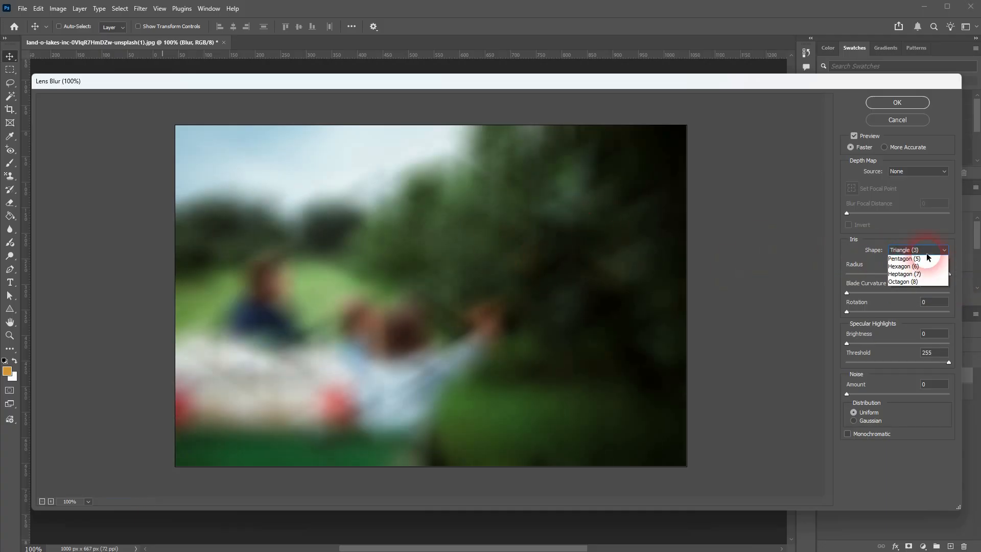
{"action": "left_click", "coordinate": [915, 296]}
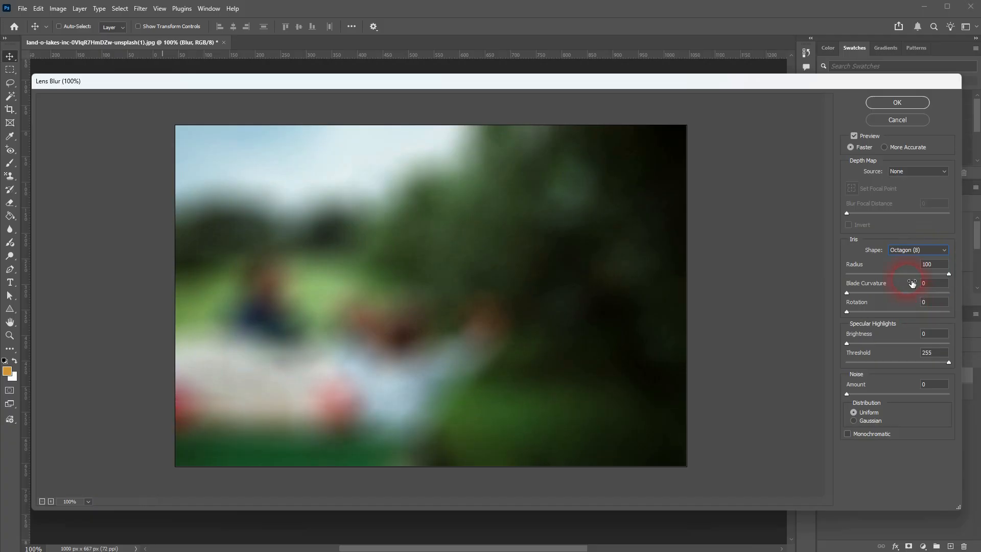
{"action": "left_click", "coordinate": [894, 250]}
{"action": "left_click", "coordinate": [920, 282]}
Try the hexagonal iris with blade curvature 6 and rotation 360, comparing radius 12 with radius 100
{"action": "left_click_drag", "start_coordinate": [948, 275], "coordinate": [957, 312]}
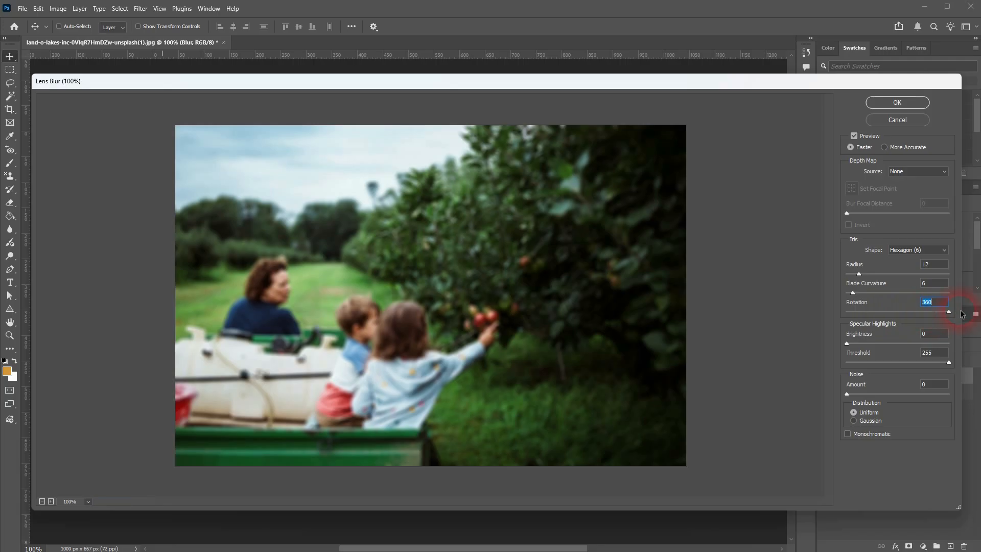
{"action": "left_click", "coordinate": [859, 275]}
{"action": "left_click_drag", "start_coordinate": [860, 278], "coordinate": [955, 303]}
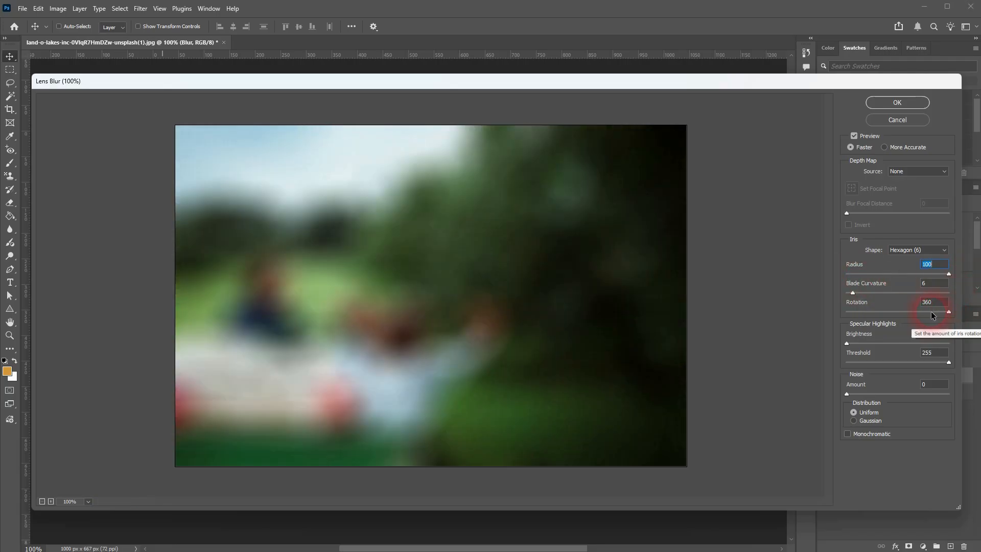
{"action": "left_click", "coordinate": [949, 312]}
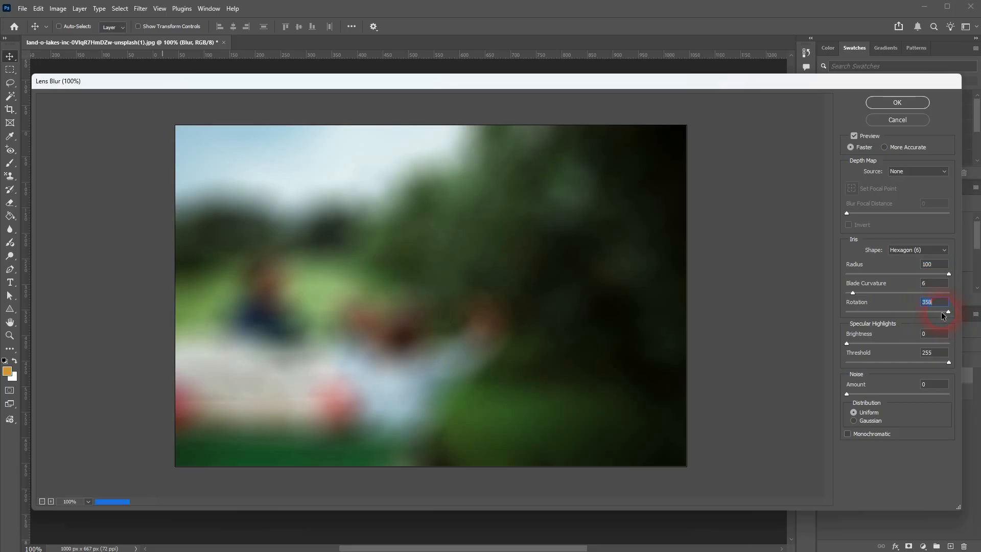
{"action": "left_click_drag", "start_coordinate": [925, 313], "coordinate": [957, 315]}
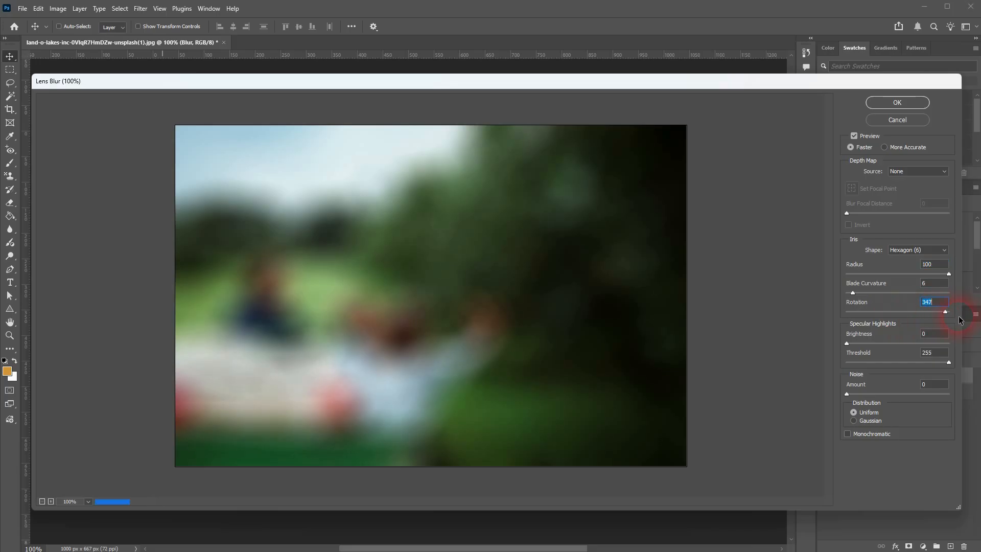
Set the iris blade curvature to 0, the radius to 13 and the rotation to 0
{"action": "left_click", "coordinate": [854, 292]}
{"action": "left_click_drag", "start_coordinate": [867, 295], "coordinate": [828, 307]}
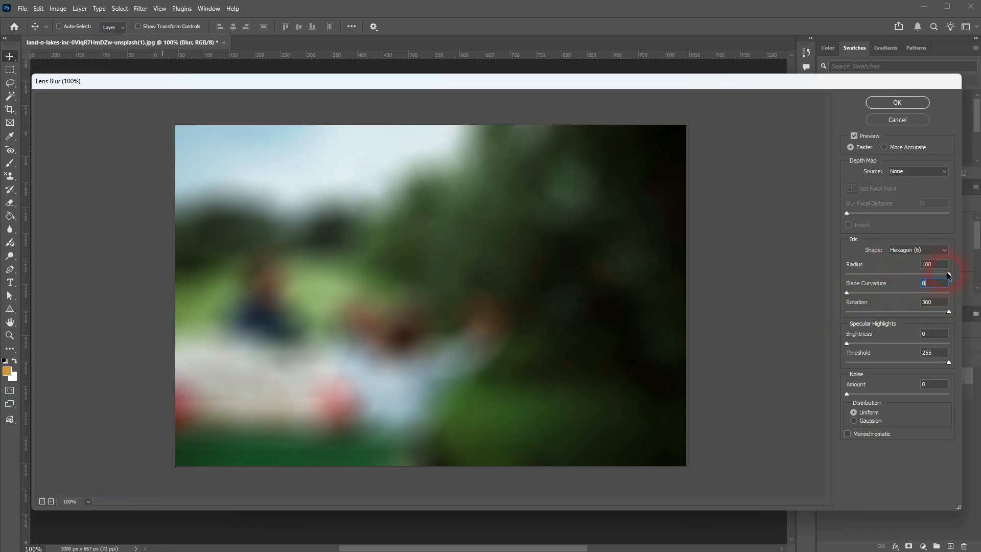
{"action": "left_click_drag", "start_coordinate": [950, 274], "coordinate": [860, 281]}
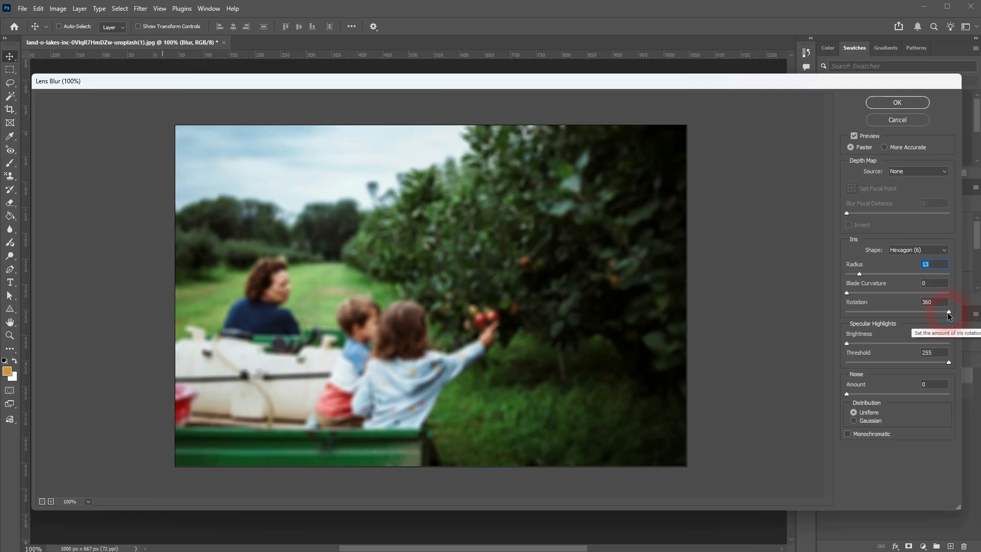
{"action": "left_click_drag", "start_coordinate": [949, 312], "coordinate": [828, 323]}
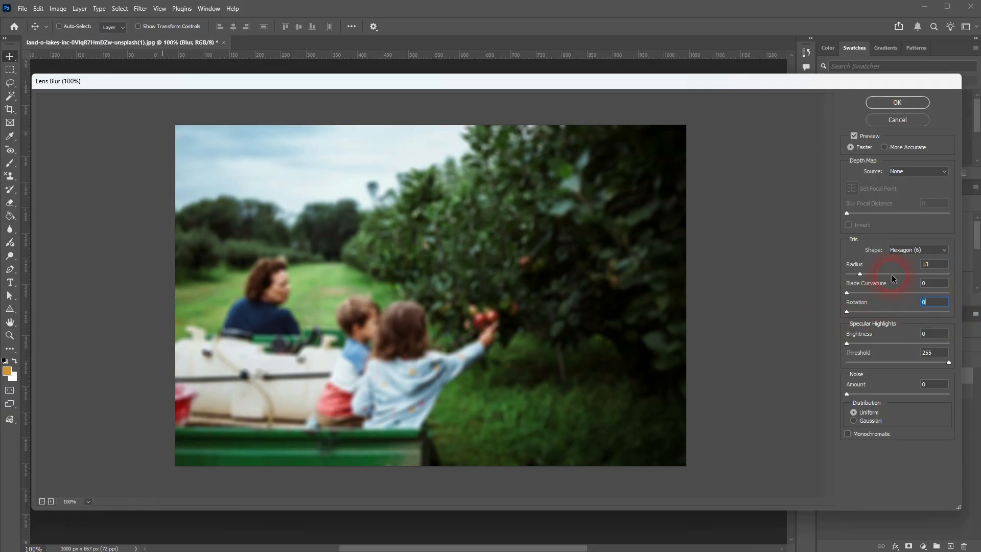
Try Transparency as the depth map source with a blur focal distance of 156, inverting the depth map on and off
{"action": "left_click", "coordinate": [922, 171]}
{"action": "left_click", "coordinate": [925, 188]}
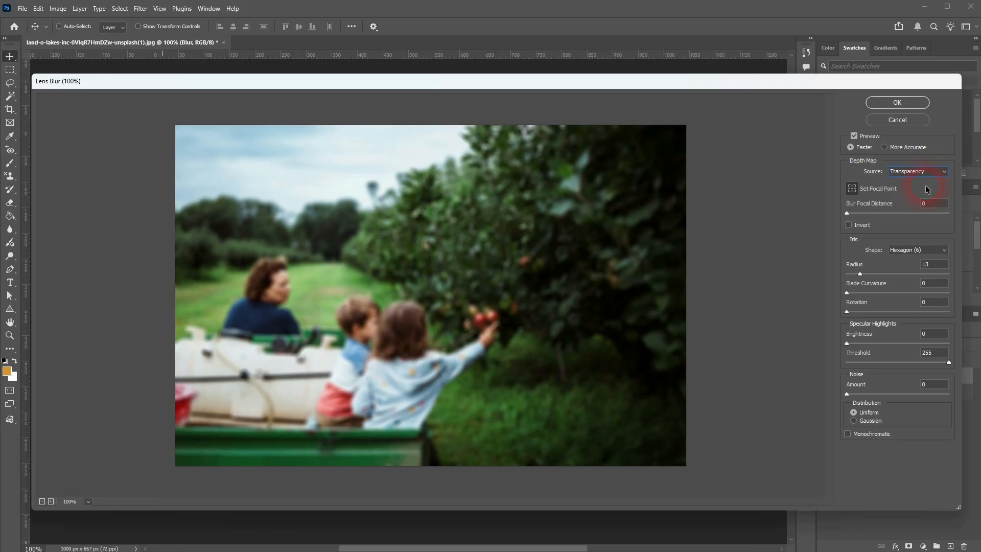
{"action": "left_click_drag", "start_coordinate": [848, 216], "coordinate": [912, 214]}
{"action": "left_click", "coordinate": [847, 225]}
{"action": "left_click", "coordinate": [849, 227]}
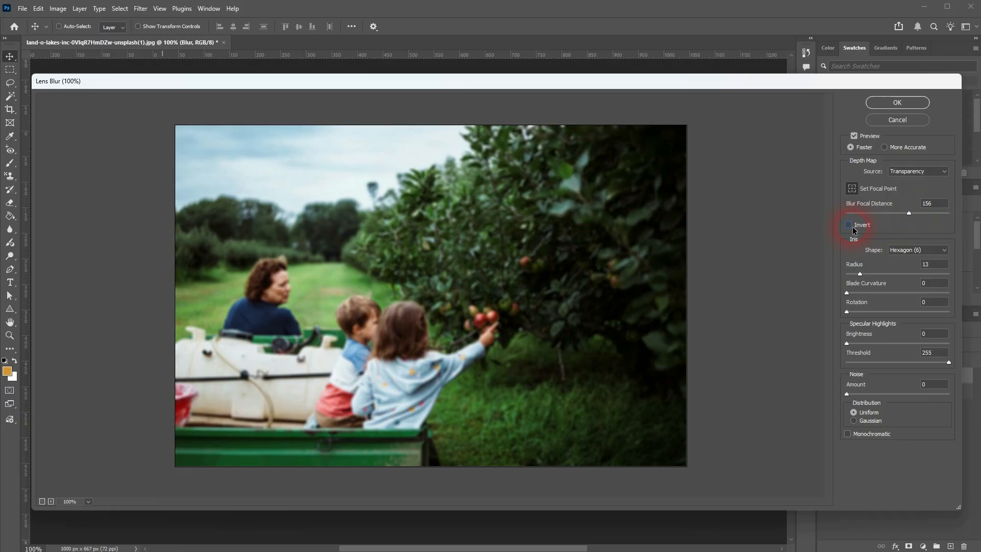
Set the depth map source to Layer Mask and the blur focal distance to 142
{"action": "left_click", "coordinate": [917, 172]}
{"action": "left_click", "coordinate": [916, 195]}
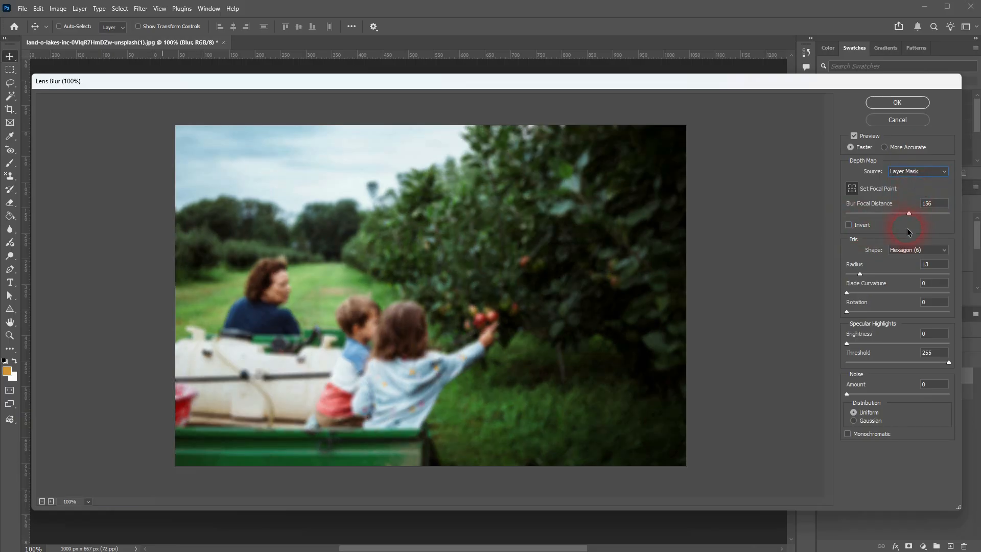
{"action": "mouse_move", "coordinate": [908, 213]}
{"action": "left_mouse_down"}
{"action": "mouse_move", "coordinate": [826, 217]}
{"action": "mouse_move", "coordinate": [918, 212]}
{"action": "mouse_move", "coordinate": [906, 215]}
{"action": "left_mouse_up"}
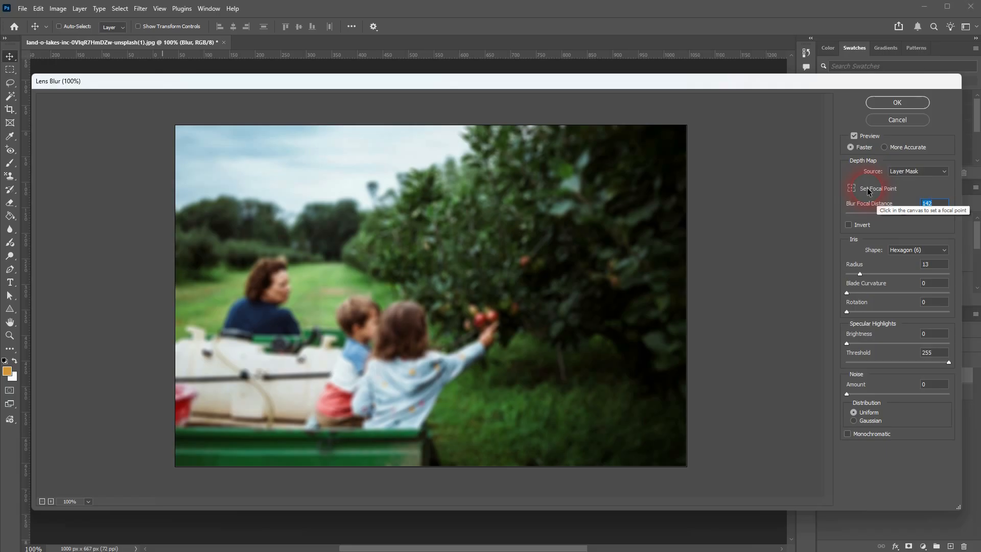
Try setting the focal point on the apples by the girl's hand with the Layer Mask depth map, using a blur focal distance of 0
{"action": "left_click", "coordinate": [560, 217]}
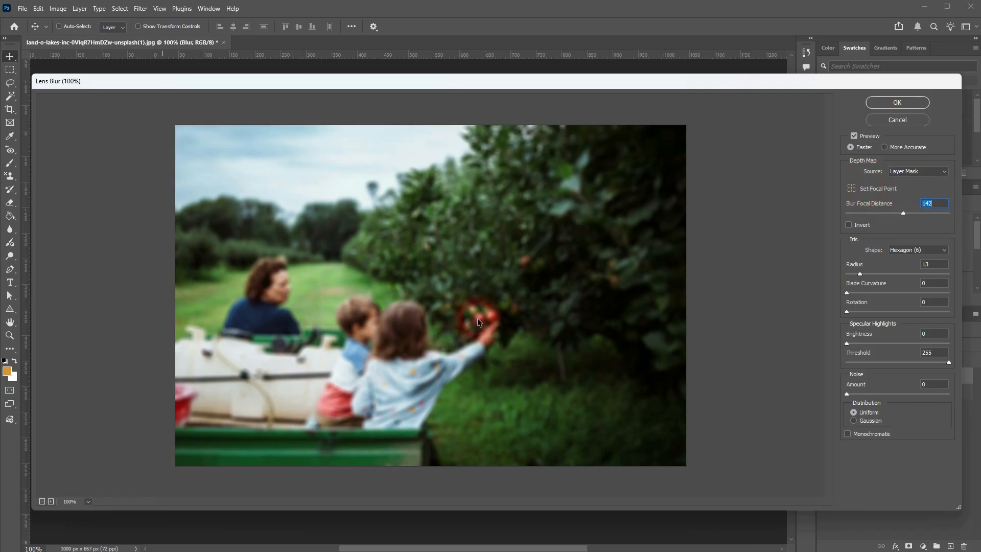
{"action": "left_click", "coordinate": [851, 189]}
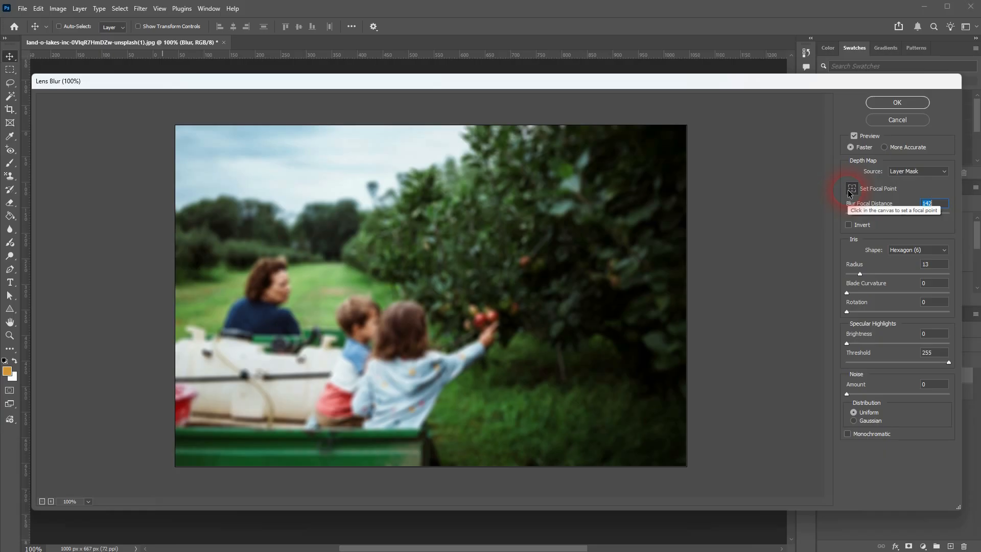
{"action": "left_click", "coordinate": [514, 324]}
{"action": "left_click", "coordinate": [486, 330]}
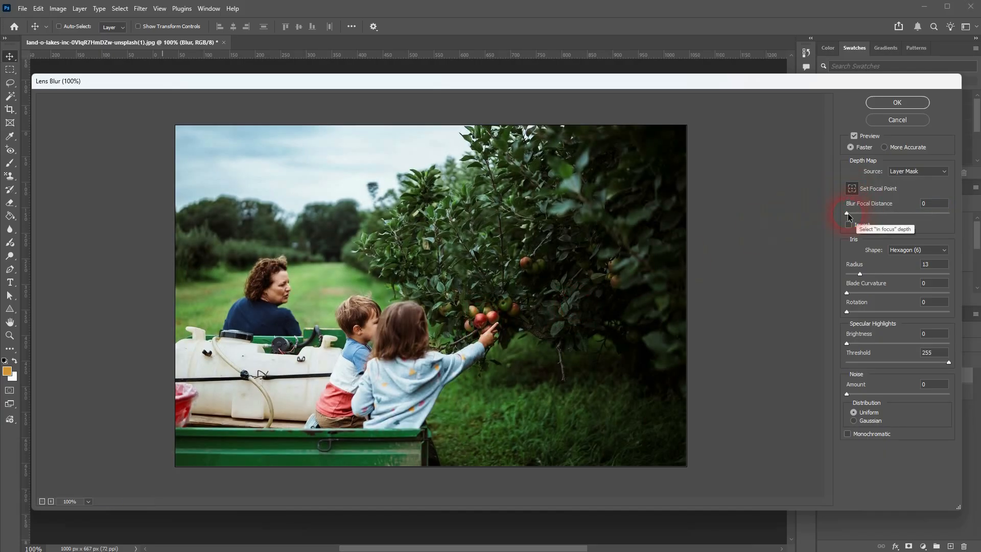
{"action": "mouse_move", "coordinate": [846, 213]}
{"action": "left_mouse_down"}
{"action": "mouse_move", "coordinate": [903, 215]}
{"action": "mouse_move", "coordinate": [846, 218]}
{"action": "left_mouse_up"}
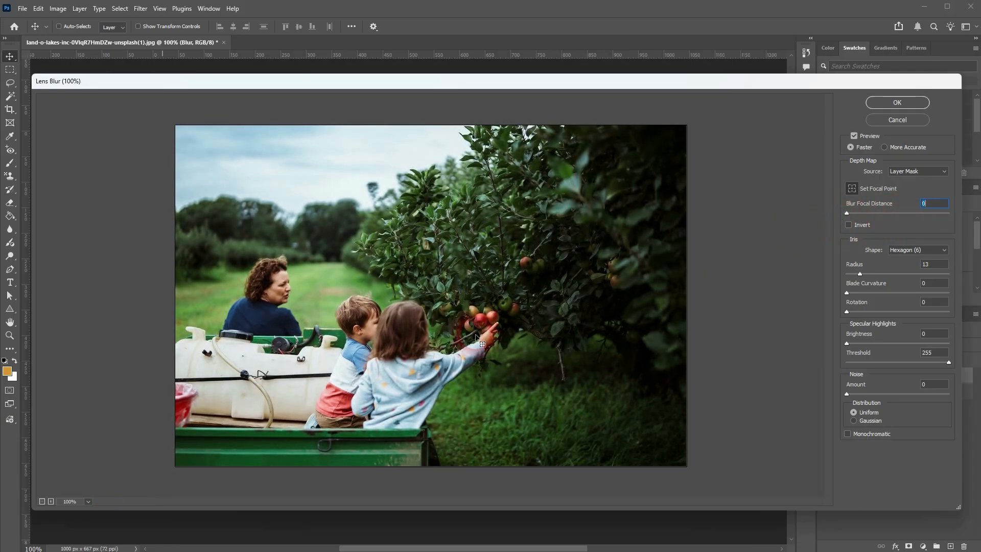
{"action": "left_click", "coordinate": [485, 318]}
Set the depth map source to Transparency and place the focal point between the two children's heads
{"action": "left_click", "coordinate": [917, 172]}
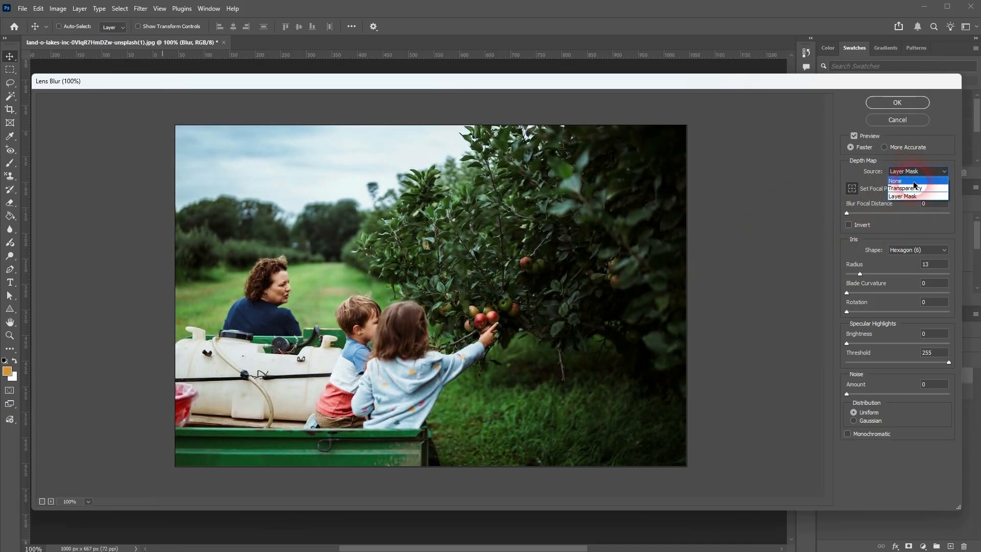
{"action": "left_click", "coordinate": [916, 188]}
{"action": "left_click", "coordinate": [374, 332]}
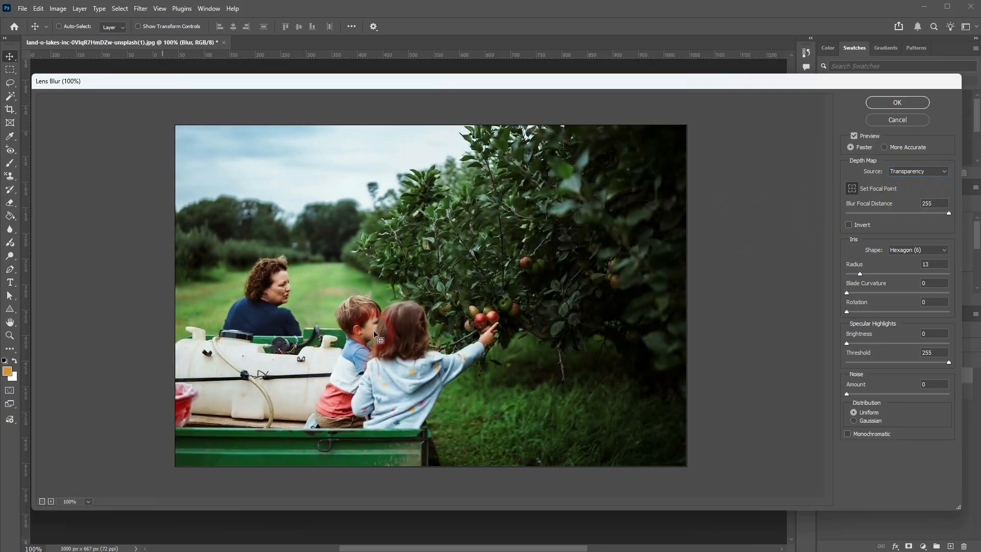
Apply the Lens Blur and toggle the Blur layer's visibility off and on to compare it with the original
{"action": "left_click", "coordinate": [893, 101]}
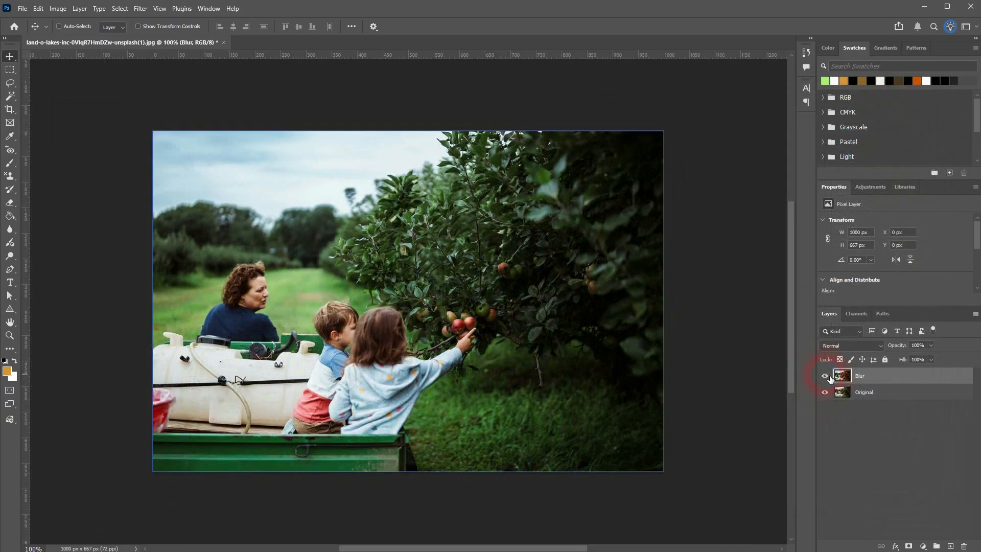
{"action": "left_click", "coordinate": [824, 376]}
{"action": "left_click", "coordinate": [826, 376]}
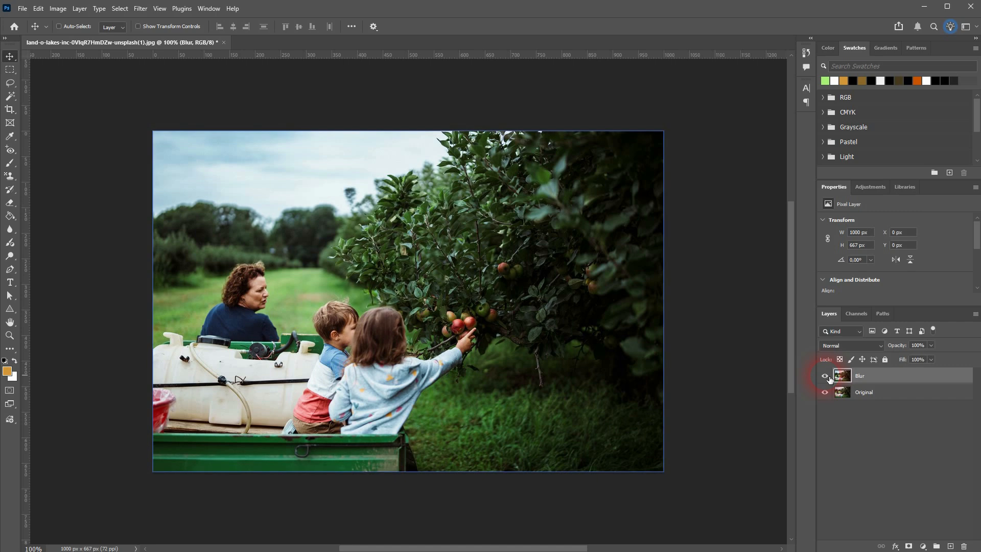